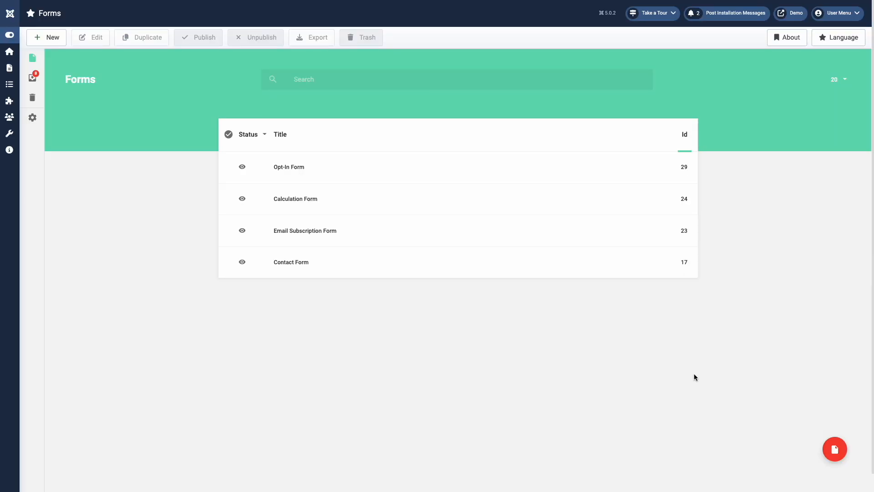
Step: Create a new form titled "Request a callback"
left_click(829, 450)
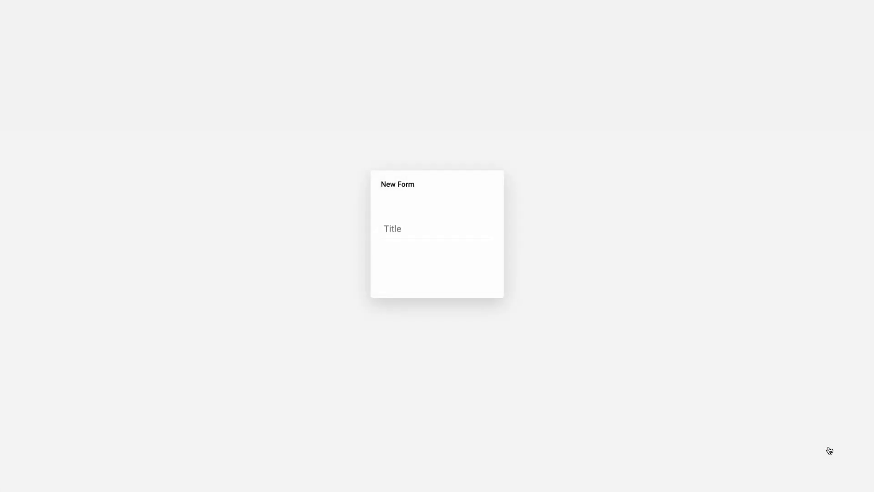
left_click(460, 236)
type("Request a callback")
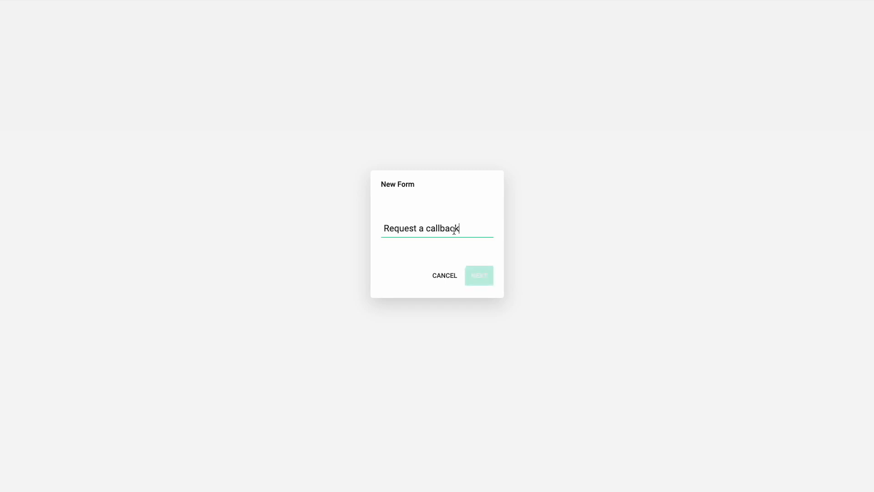
left_click(478, 276)
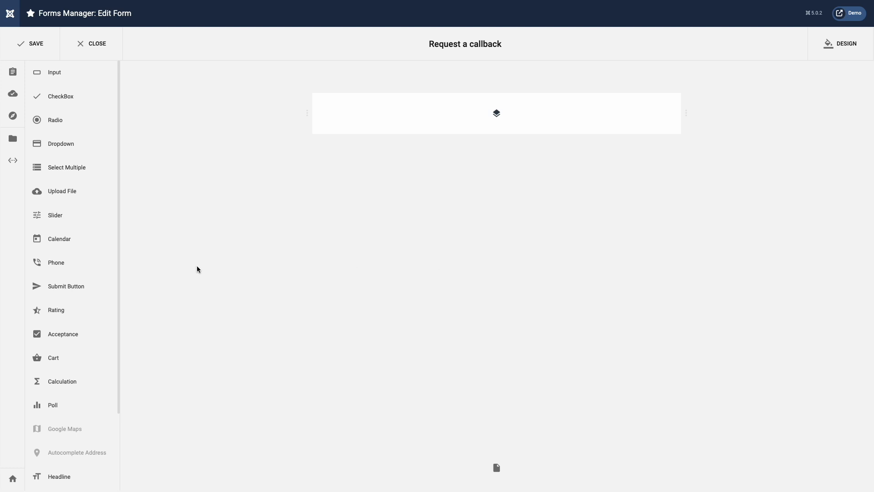
Step: Add a Headline element to the empty form and label it "Request a callback"
scroll(86, 275, "down", 1)
left_click_drag(73, 418, 428, 111)
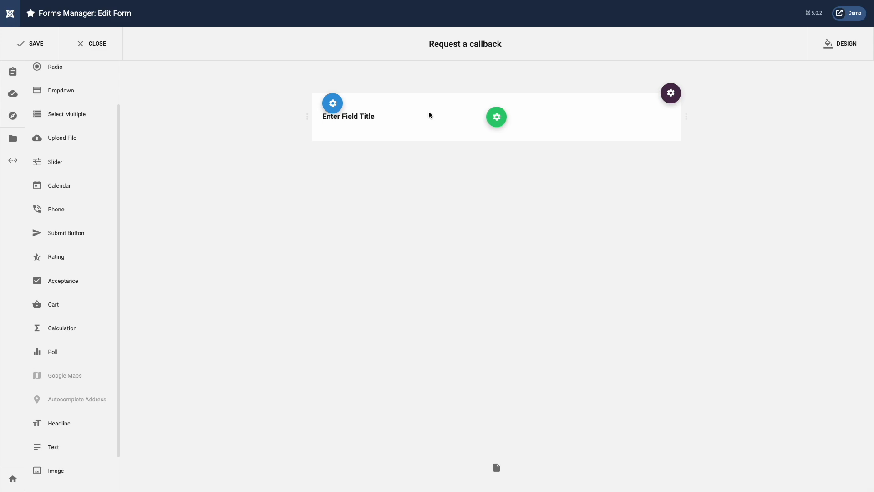
triple_click(747, 135)
type("Request a callback")
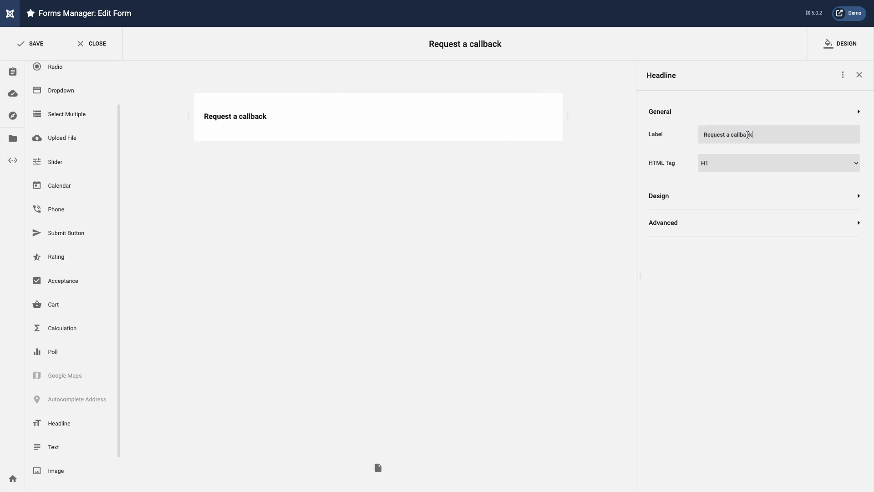
Step: Set the headline's HTML tag to H4 and its font size to 24 px
left_click(745, 163)
left_click(743, 193)
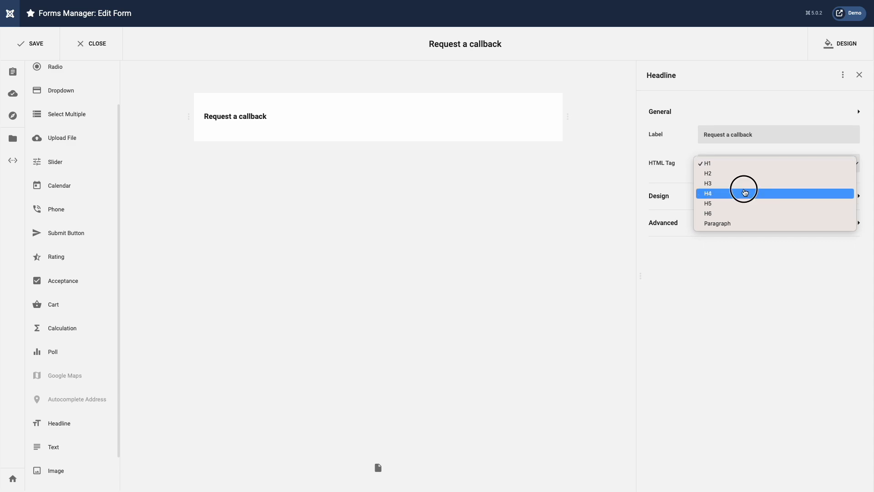
left_click(744, 196)
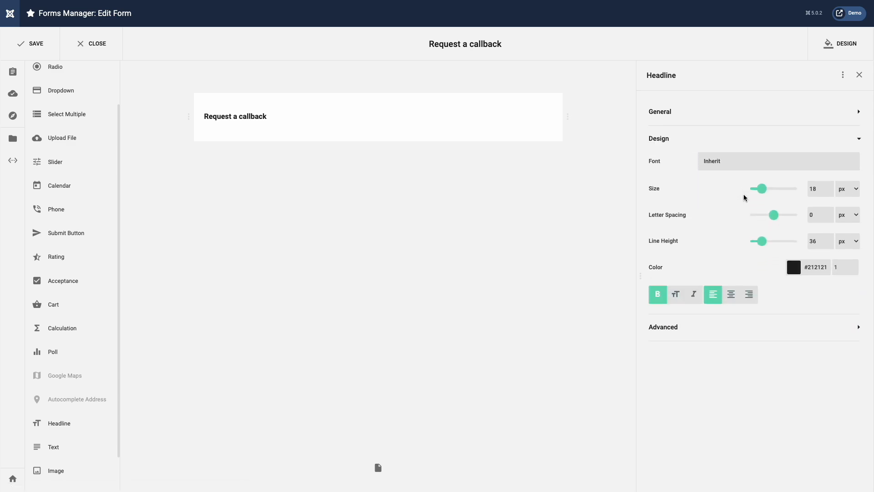
double_click(817, 188)
type("24")
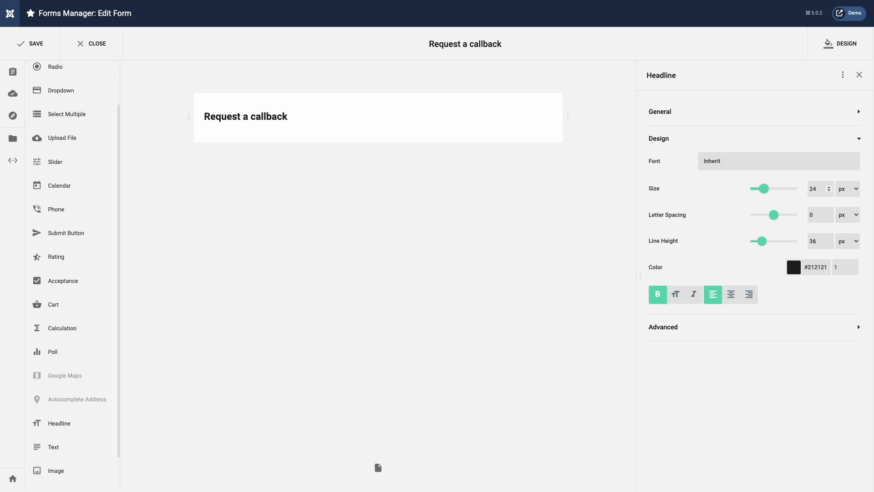
Step: Add a required text input below the headline with the label "Name" and the placeholder "Enter your name"
scroll(113, 201, "up", 2)
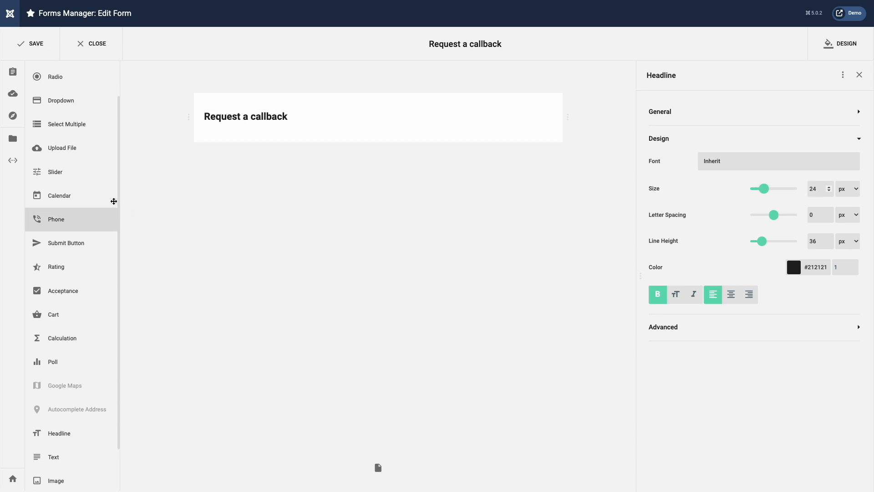
left_click_drag(79, 75, 277, 128)
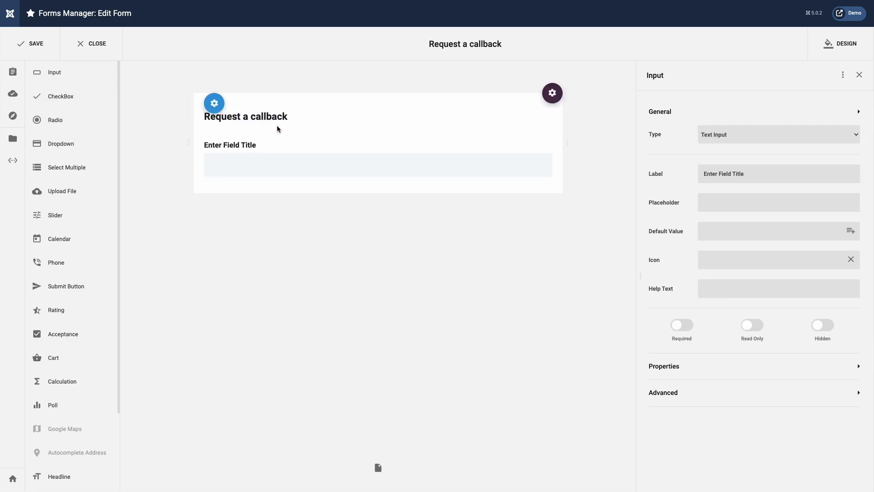
triple_click(721, 176)
type("Name")
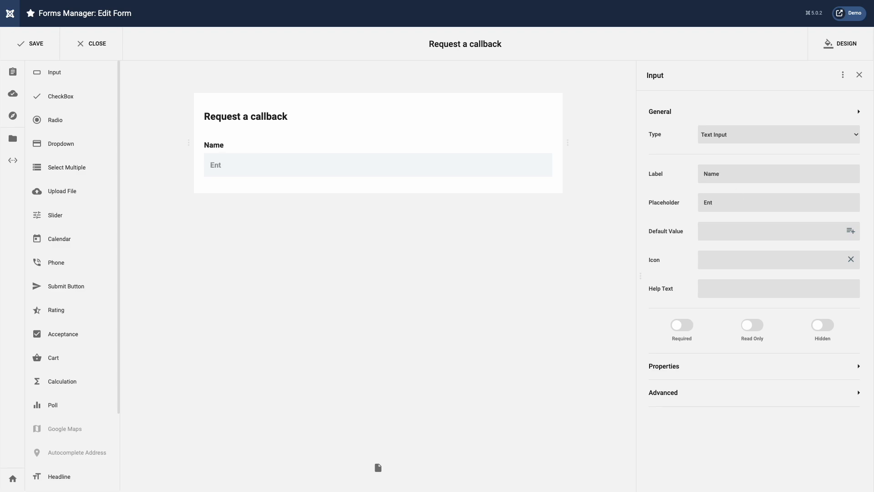
type("Enter your name")
left_click(684, 326)
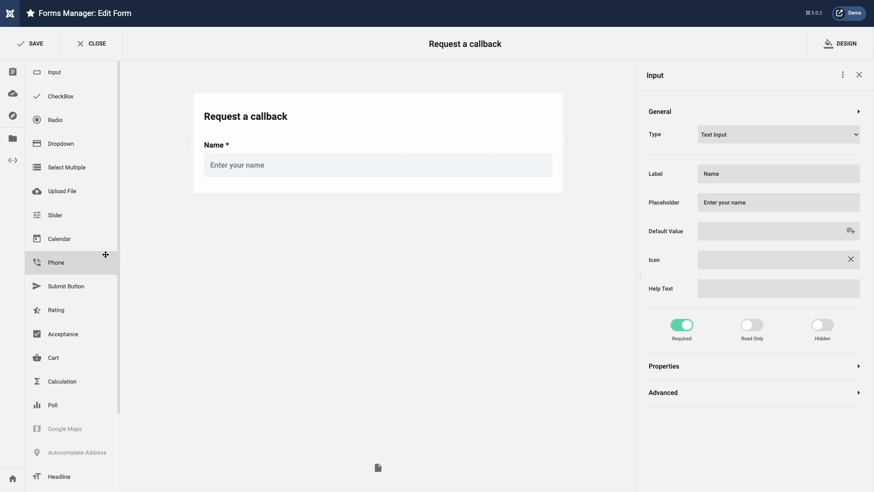
Step: Add a required Phone field below the name field, labelled "Enter your phone"
left_click_drag(111, 246, 263, 183)
triple_click(750, 135)
type("Enter your phone")
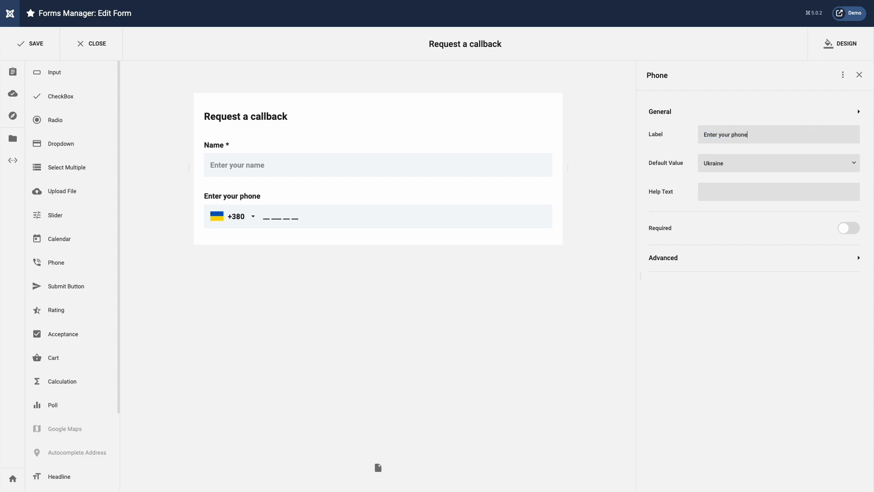
left_click(857, 235)
Step: Add a Submit Button below the phone field and label it "Call me back"
left_click_drag(75, 278, 282, 233)
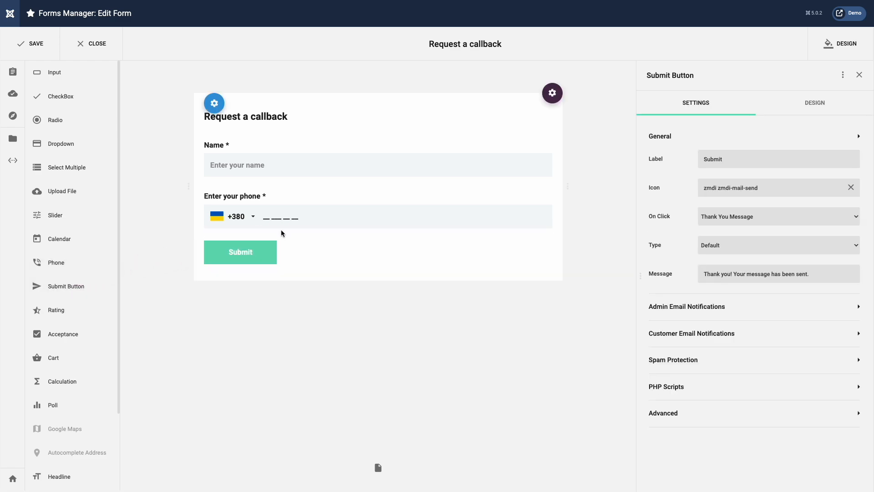
left_click_drag(731, 158, 692, 160)
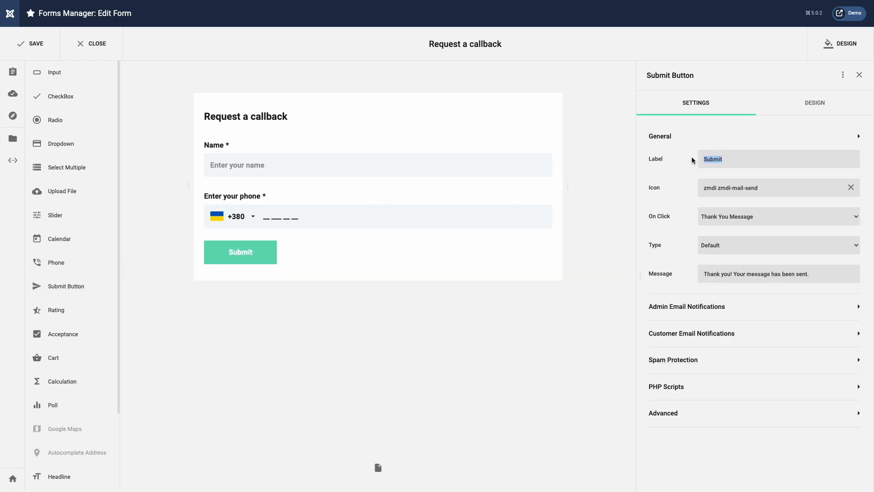
type("Call me back")
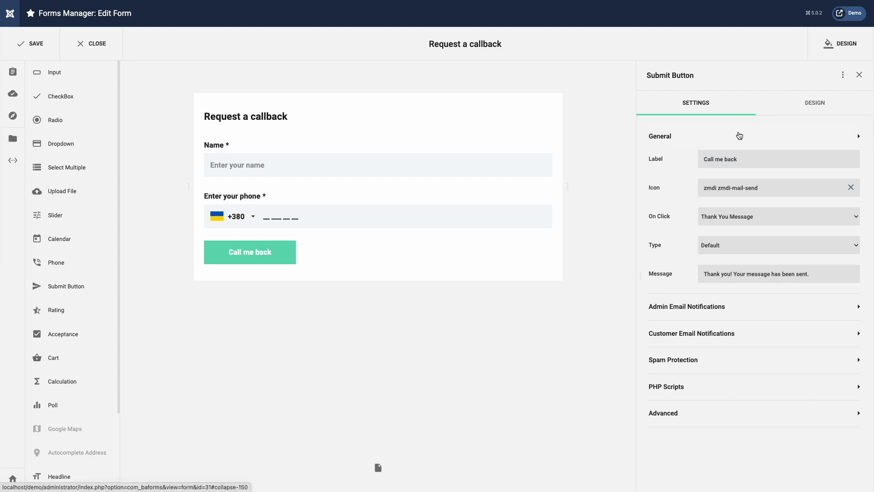
Step: Set the submit button's background color to #333333
left_click(812, 108)
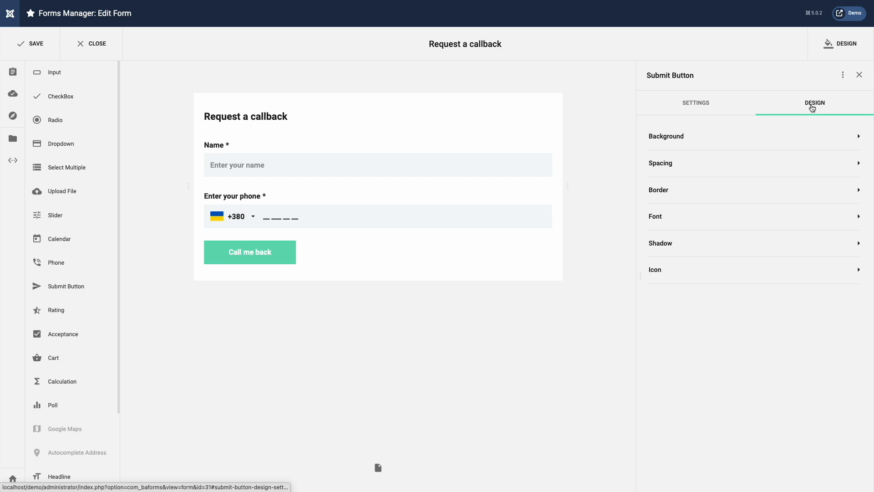
left_click(792, 142)
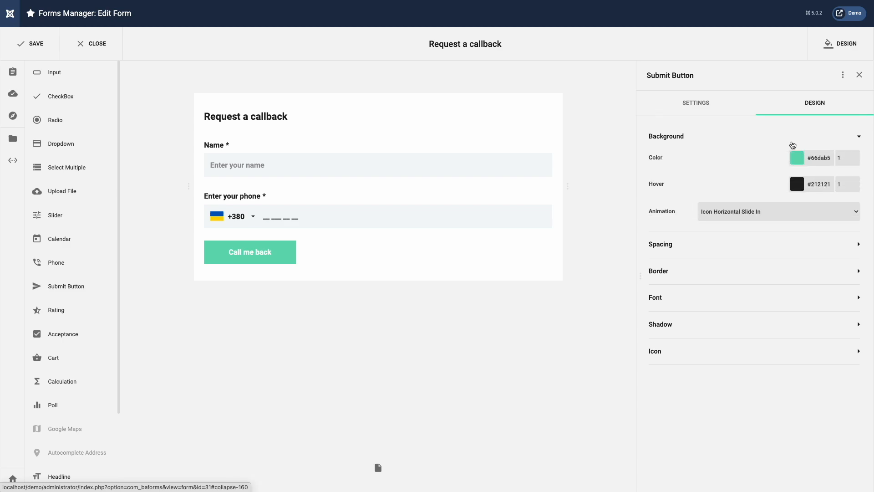
left_click(796, 157)
double_click(723, 211)
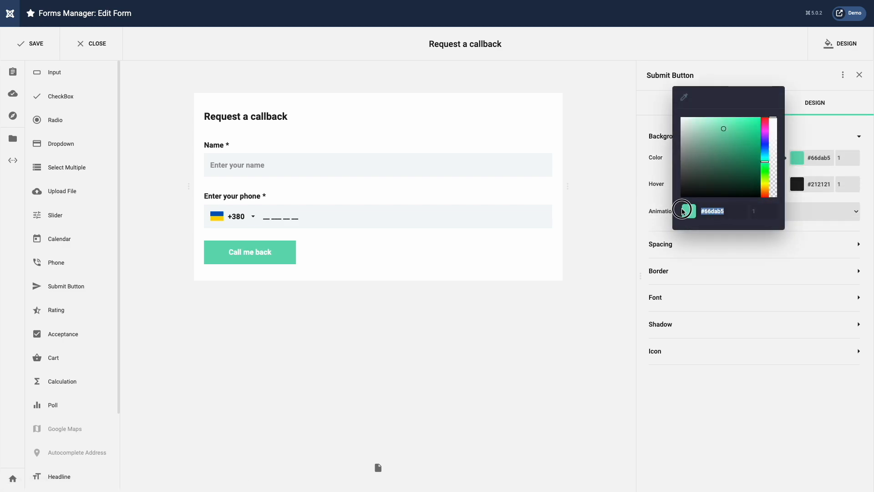
type("333333")
left_click(812, 197)
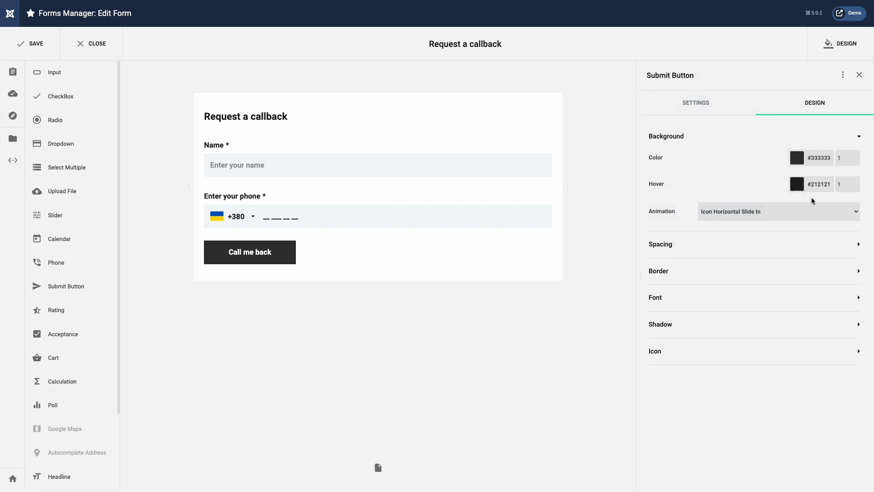
Step: Round the submit button's corners with a border radius of 12 px
left_click(767, 270)
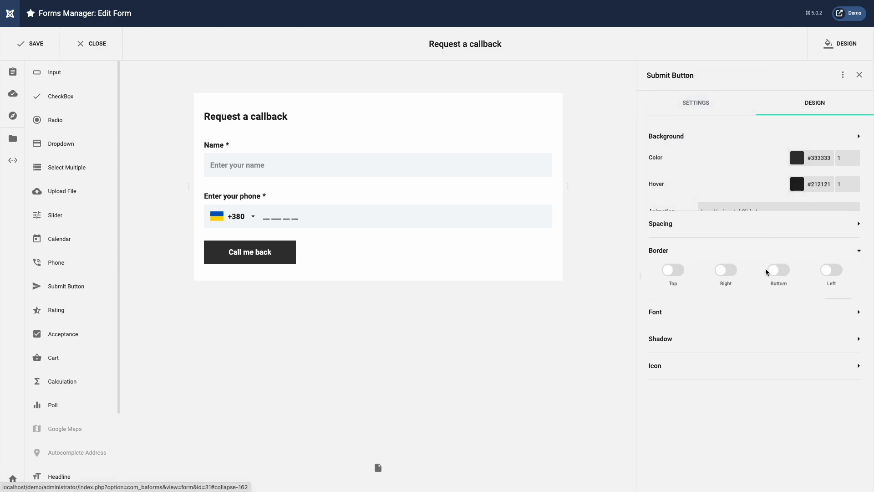
left_click_drag(830, 245, 820, 245)
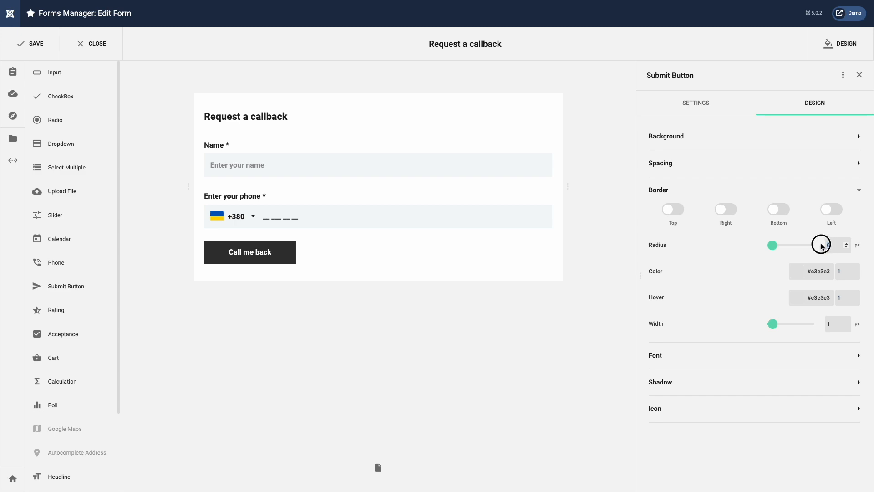
type("12")
Step: Turn off bold for the submit button's text and justify the button across the full form width
left_click(746, 356)
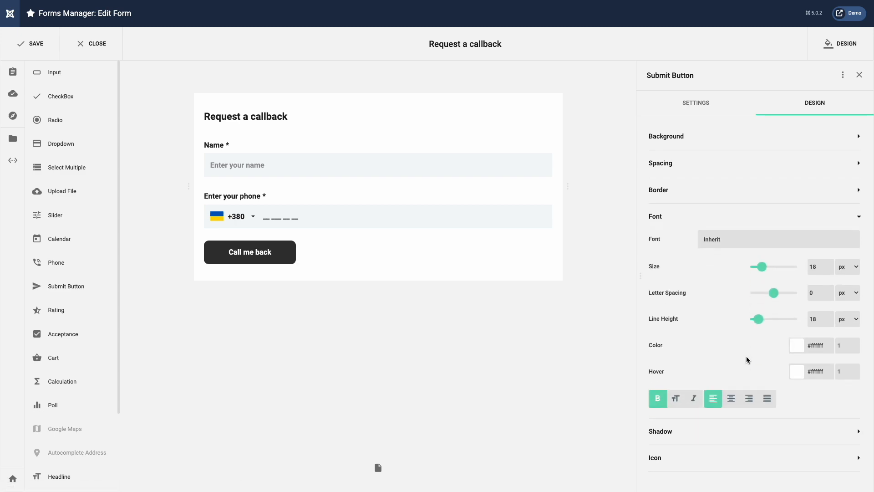
left_click(657, 398)
left_click(767, 398)
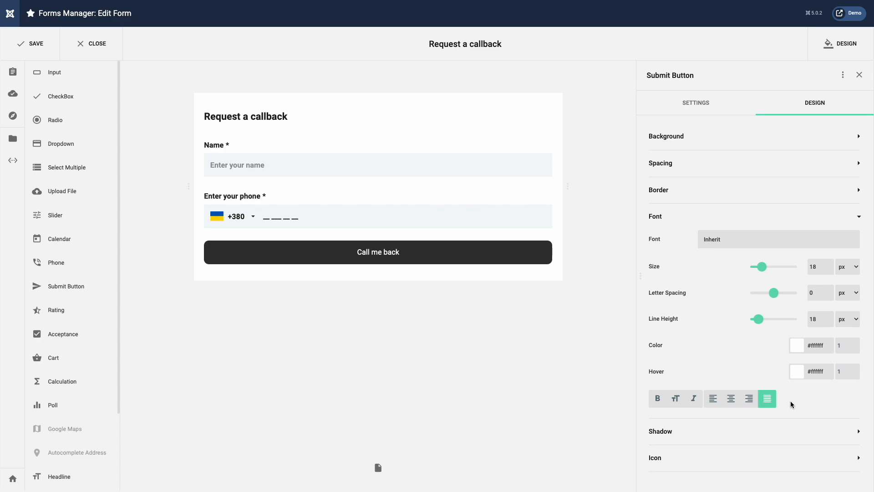
Step: Set the form's width to 400 px in the advanced form design settings
left_click(834, 51)
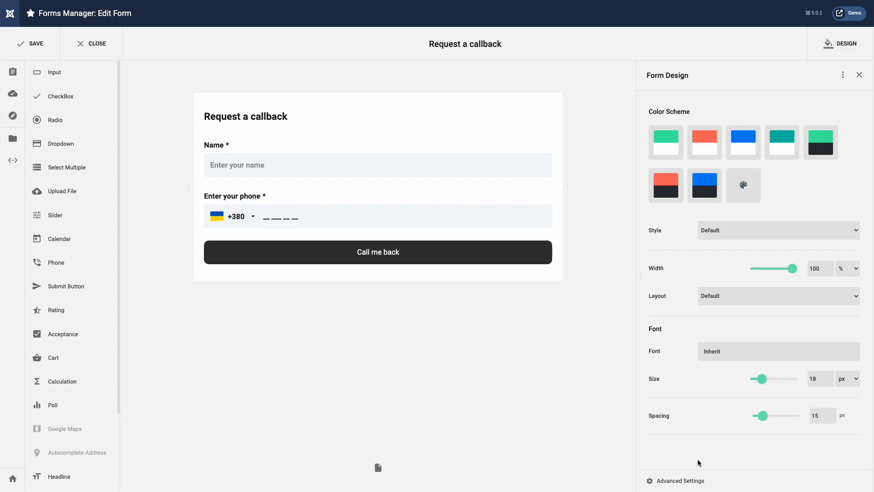
left_click(689, 482)
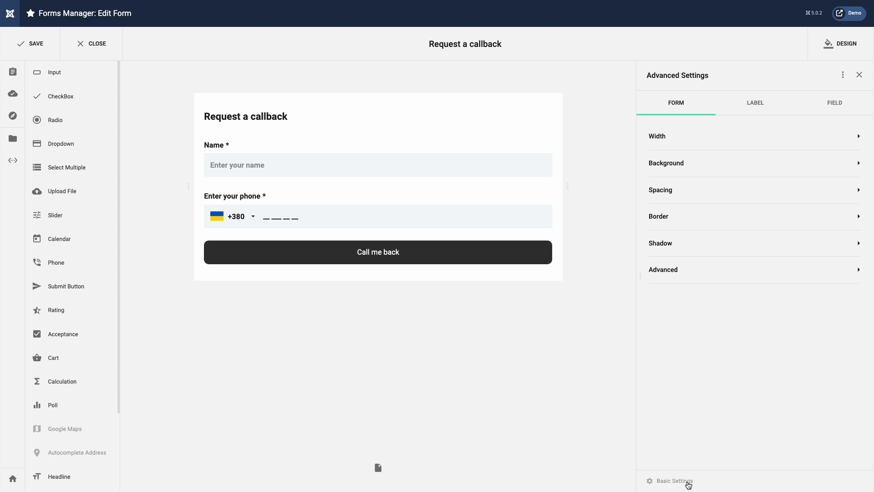
left_click(764, 137)
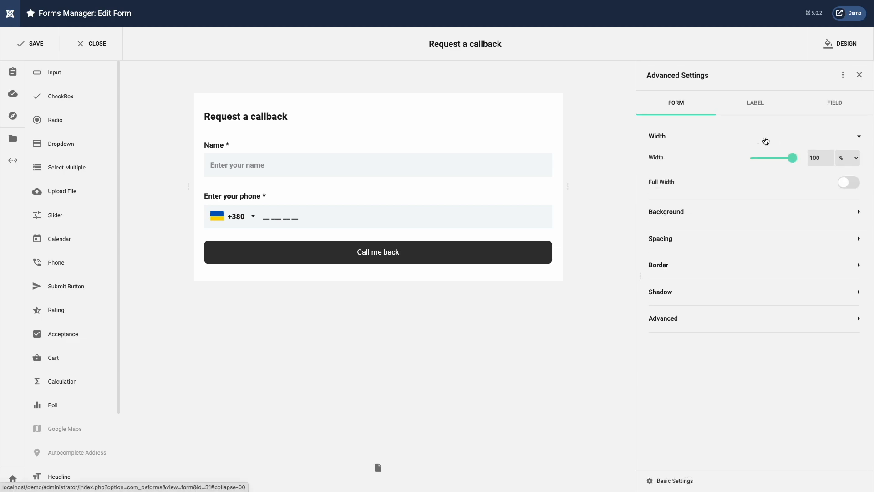
left_click(846, 157)
left_click(845, 150)
double_click(810, 157)
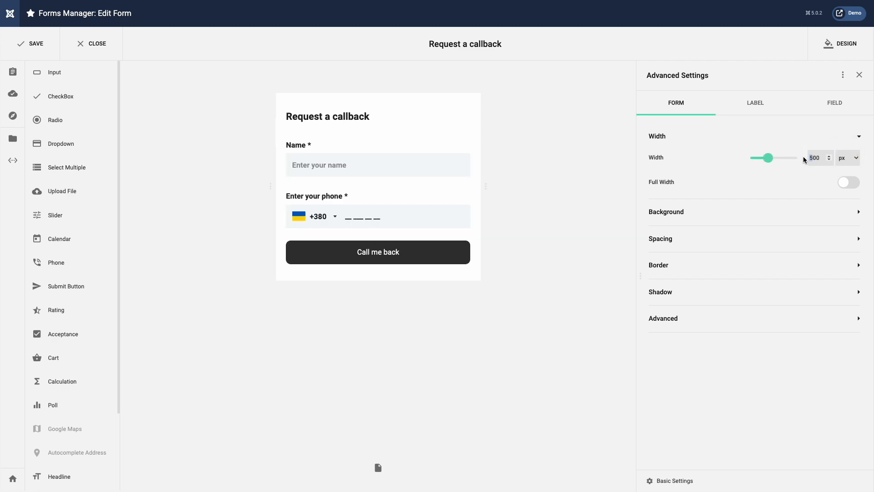
type("400")
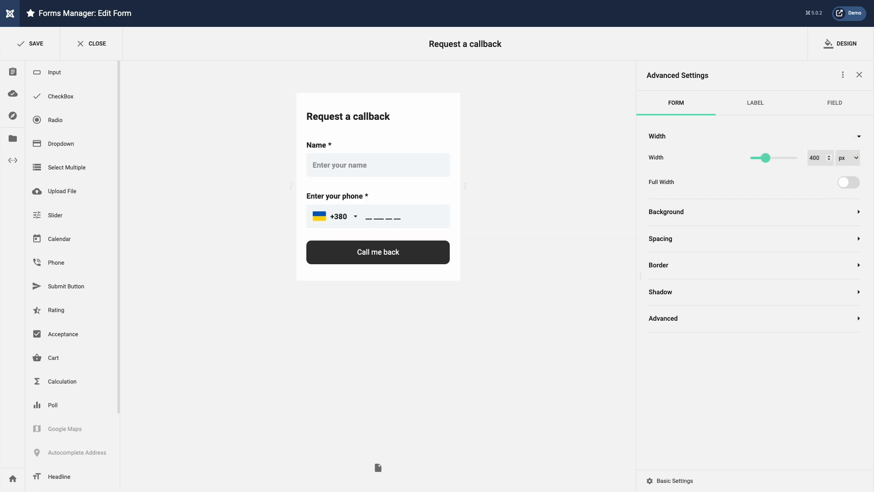
Step: Set the form's padding to 0 px at the top and 50 px on the right, bottom and left
left_click(761, 238)
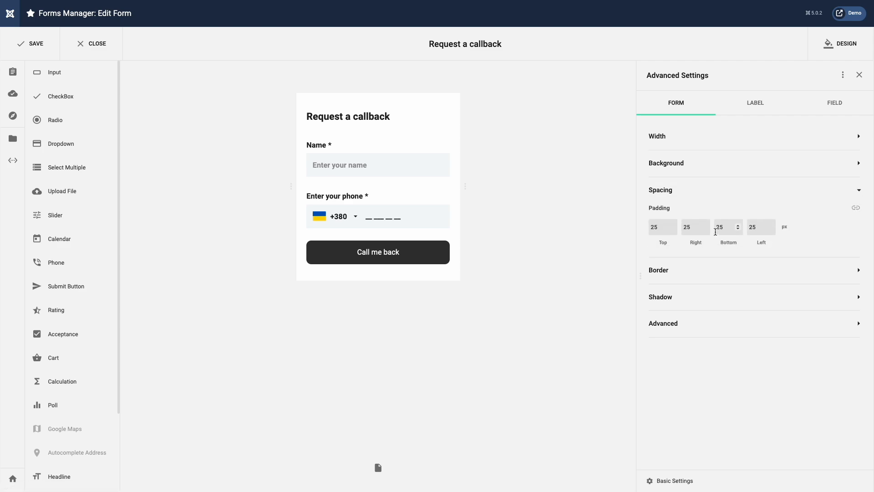
double_click(649, 227)
type("0")
left_click(687, 227)
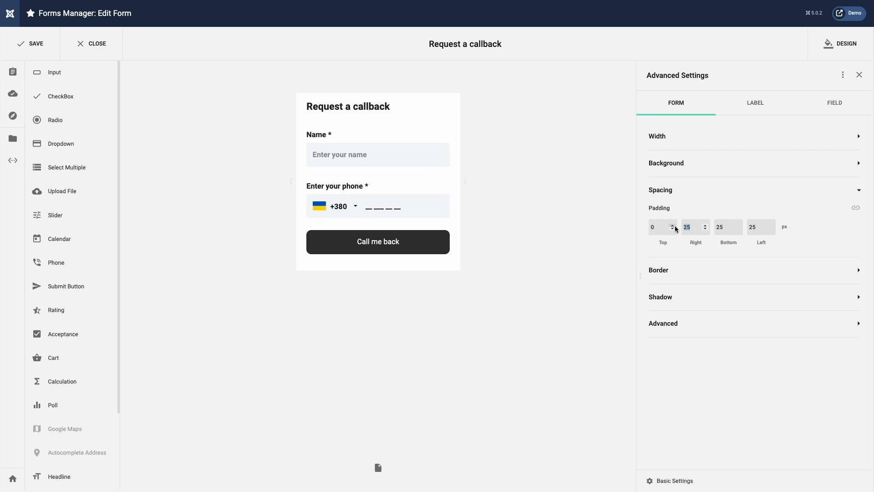
type("50")
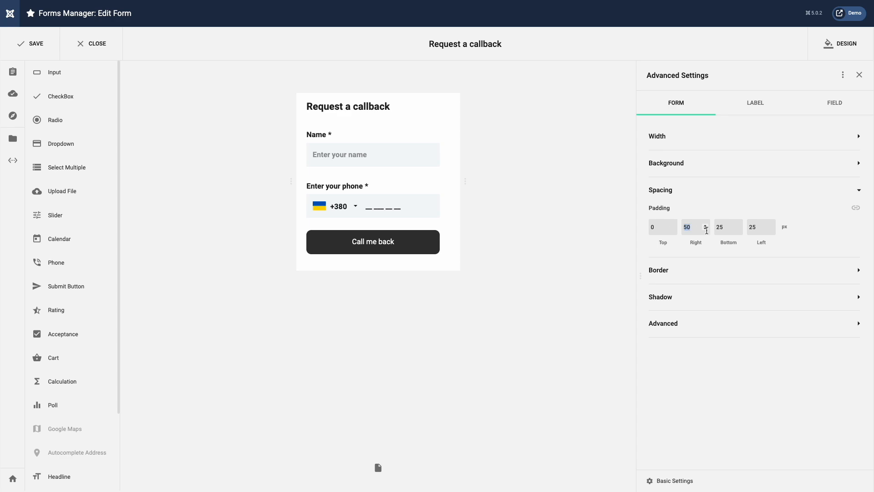
left_click(721, 227)
type("50")
left_click(746, 226)
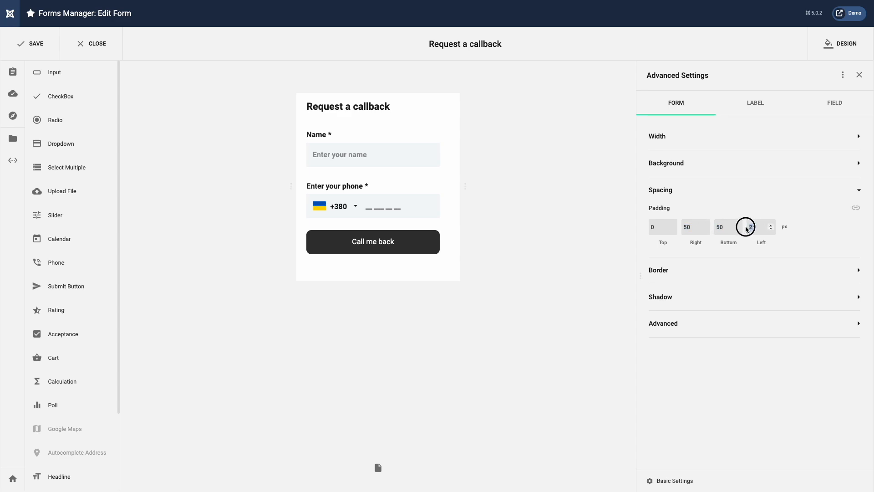
type("50")
Step: Round the form's corners with a 12 px border radius and set the form's shadow value to 3
left_click(748, 271)
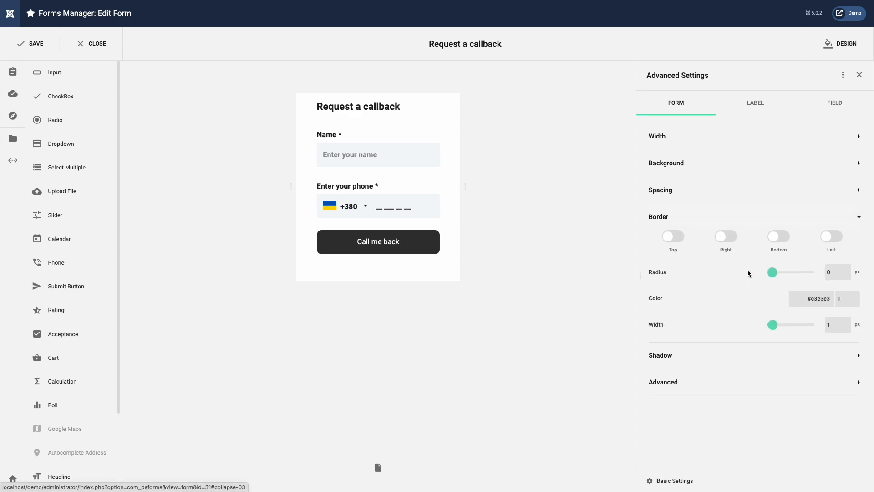
double_click(822, 272)
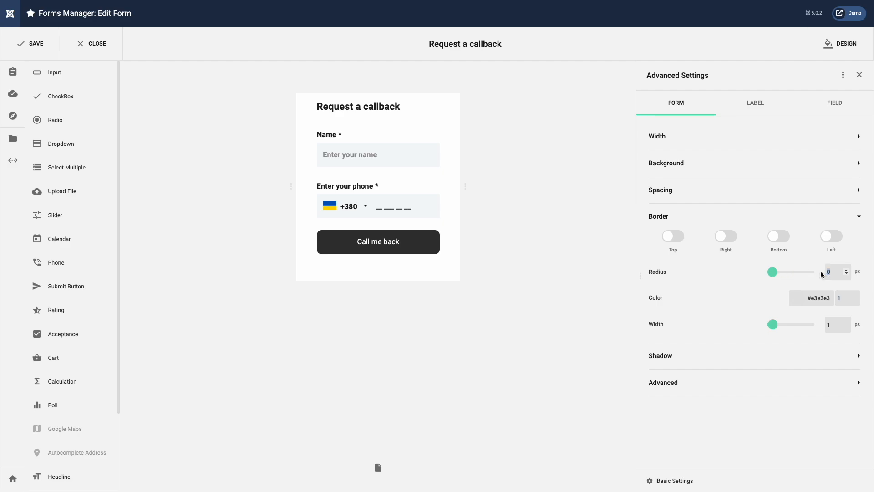
type("12")
left_click(760, 356)
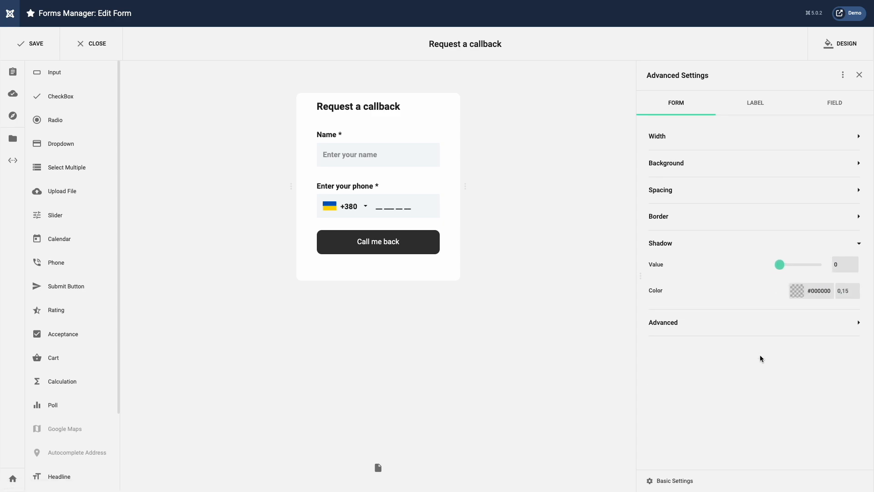
left_click_drag(780, 265, 798, 269)
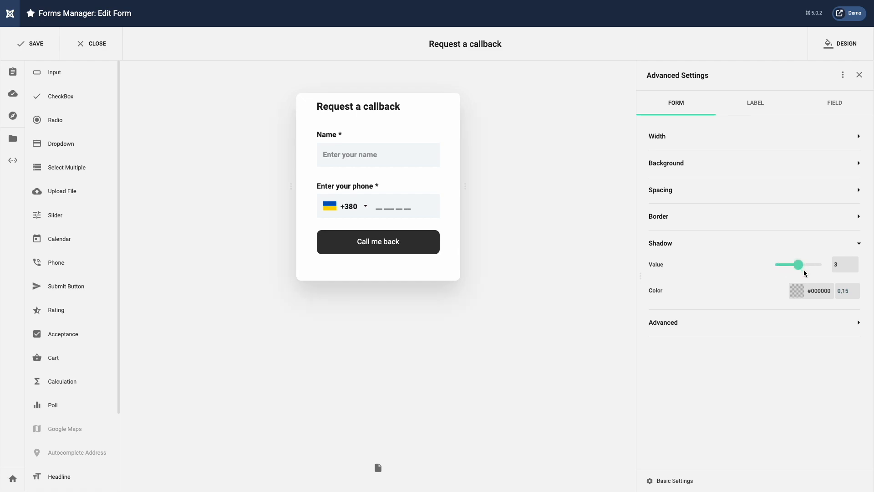
Step: Turn off bold for the form's labels and make the field background fully transparent with an opacity of 0
left_click(757, 108)
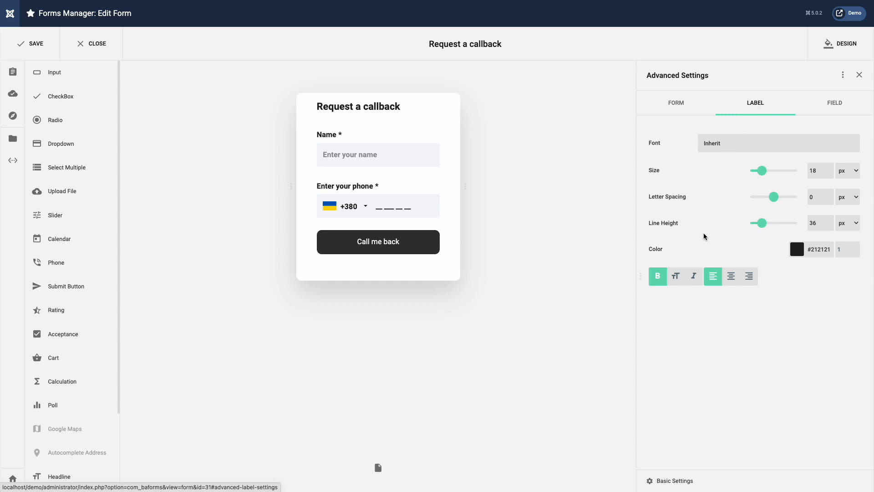
left_click(659, 278)
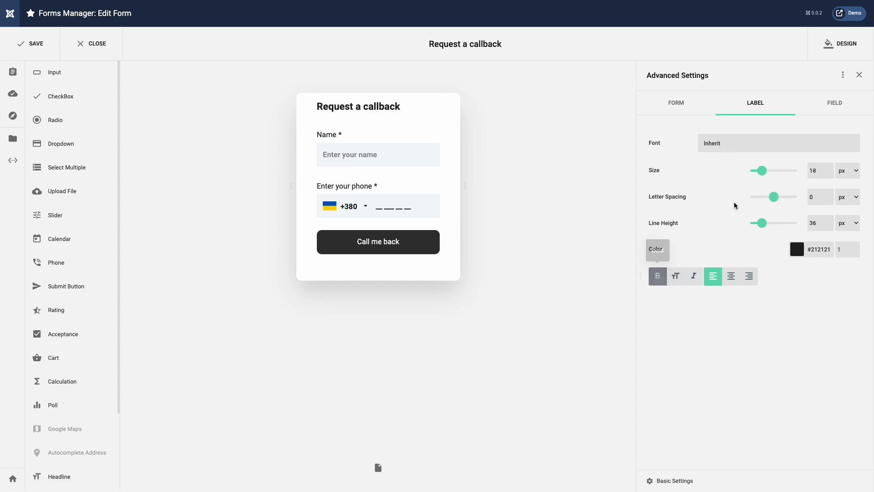
left_click(834, 105)
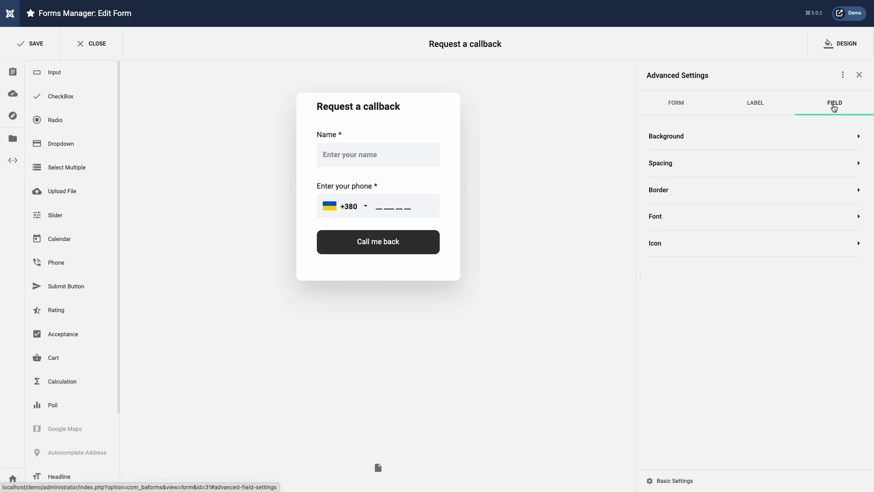
left_click(797, 140)
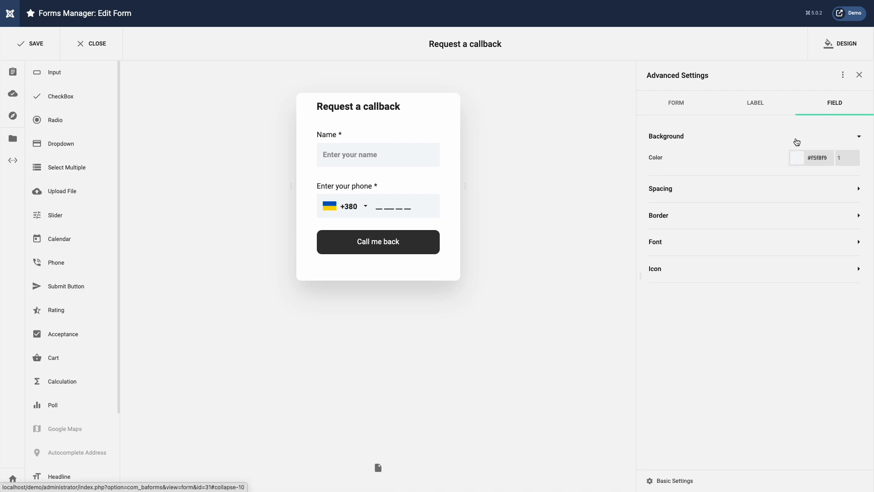
left_click(796, 158)
left_click(775, 189)
left_click_drag(775, 190, 775, 197)
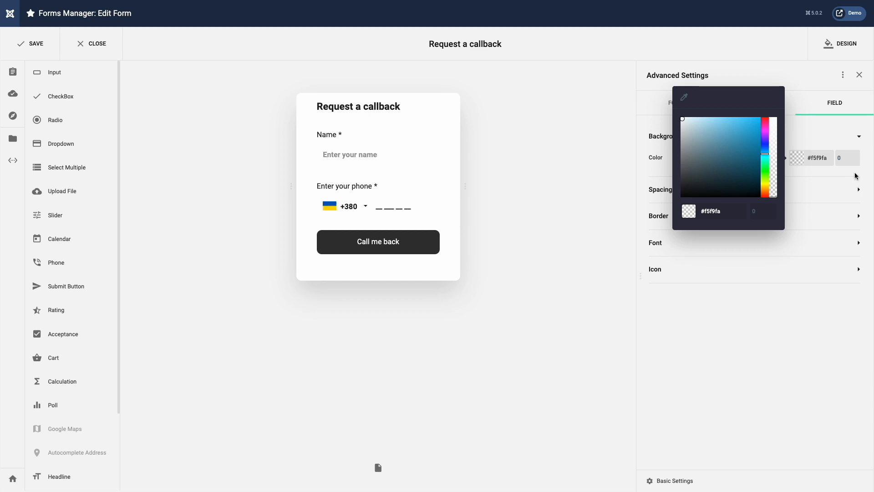
left_click(851, 176)
Step: Unlink the field padding values and set the left and right padding to 0 px
left_click(810, 189)
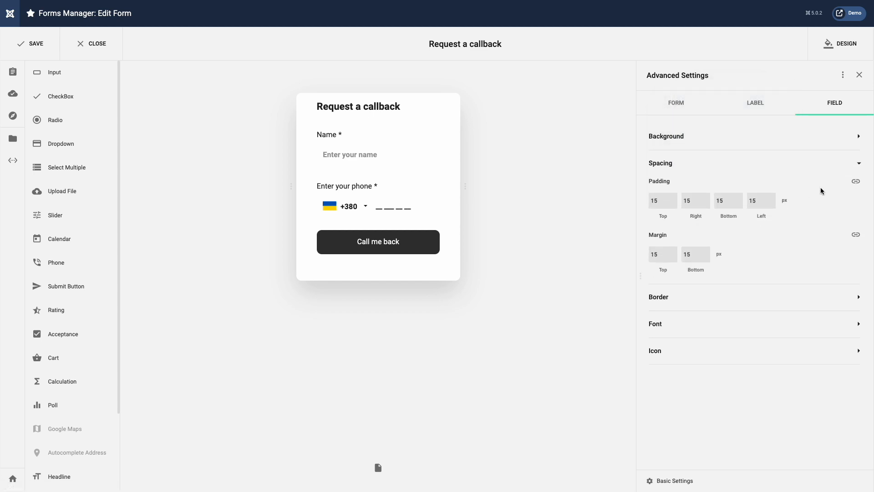
left_click(854, 182)
left_click(757, 199)
left_click_drag(757, 199, 677, 200)
type("0")
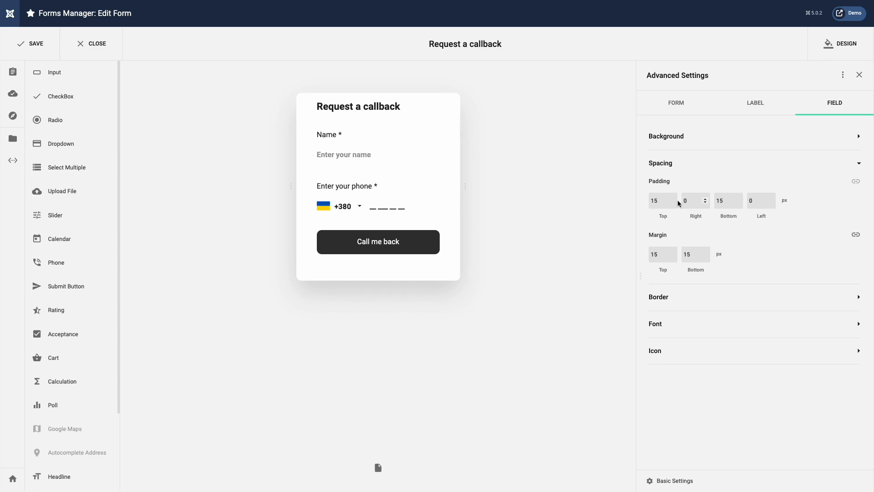
Step: Give the fields a 4 px bottom border in #f0f0f0 and turn off bold for the field text
left_click(737, 301)
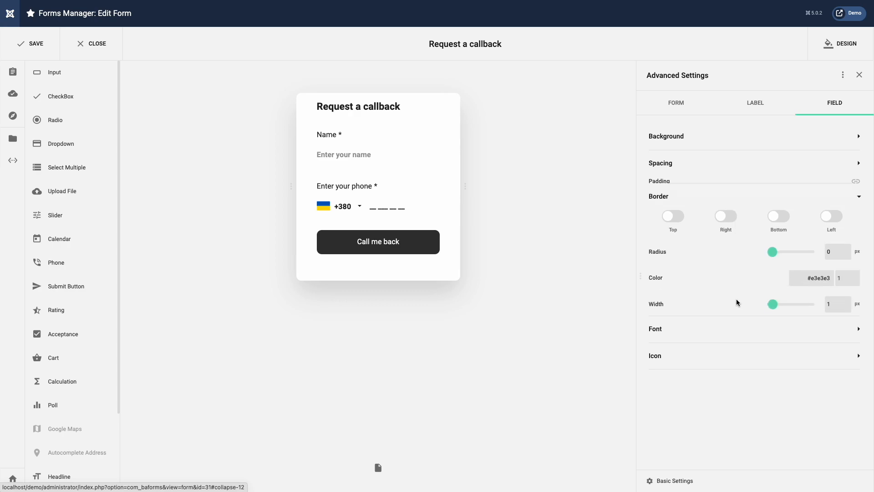
left_click(783, 210)
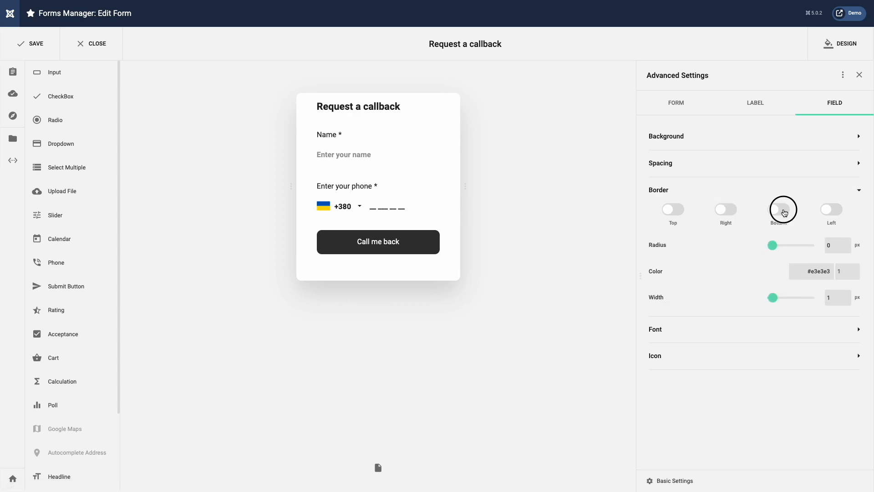
left_click(799, 271)
left_click_drag(679, 238, 678, 239)
left_click(812, 310)
left_click_drag(831, 298, 826, 299)
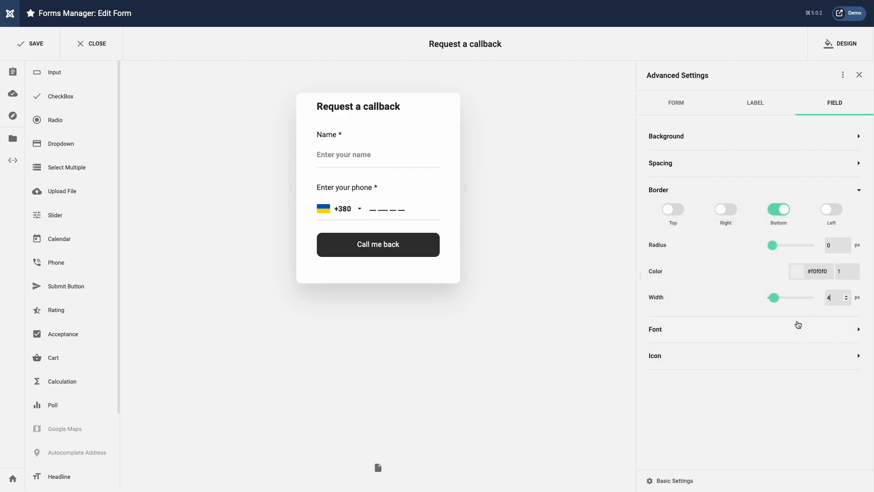
left_click(779, 330)
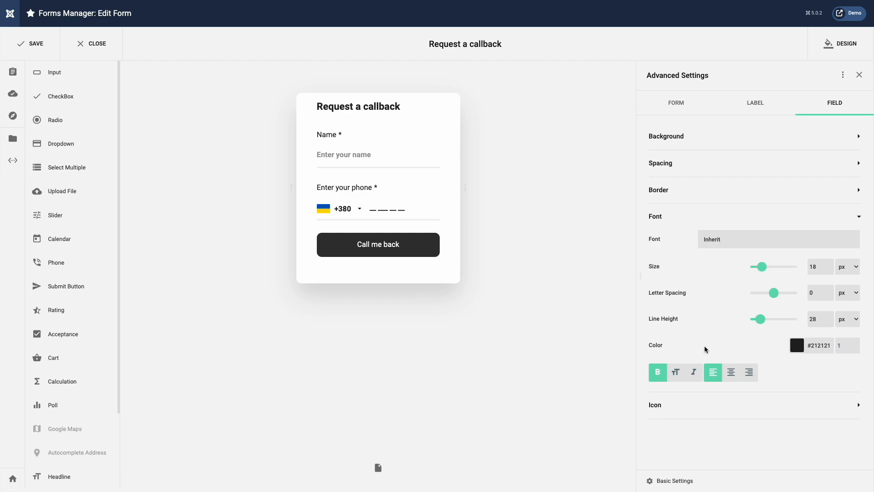
left_click(656, 376)
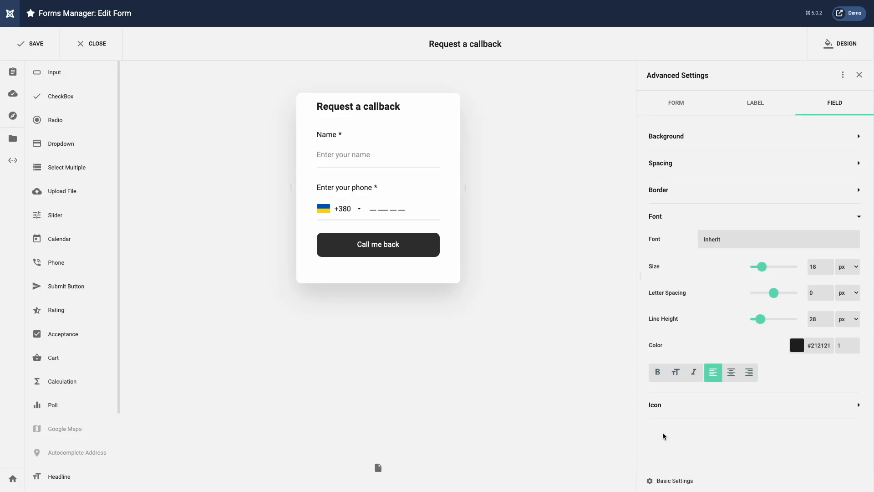
Step: Change the form's layout to Lightbox in the basic form design settings
left_click(668, 481)
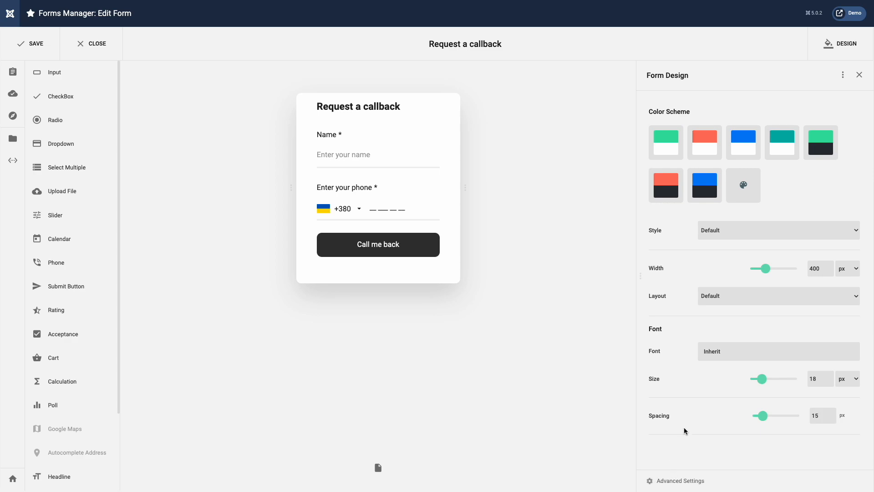
left_click(768, 304)
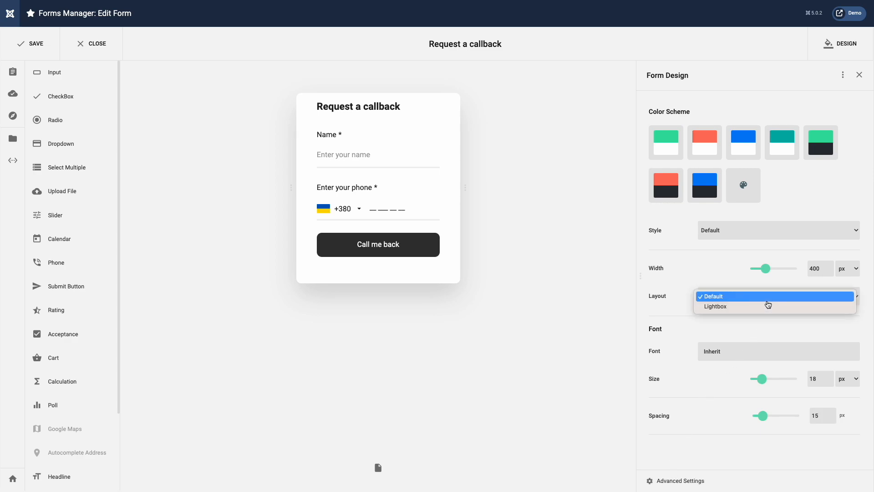
left_click(767, 306)
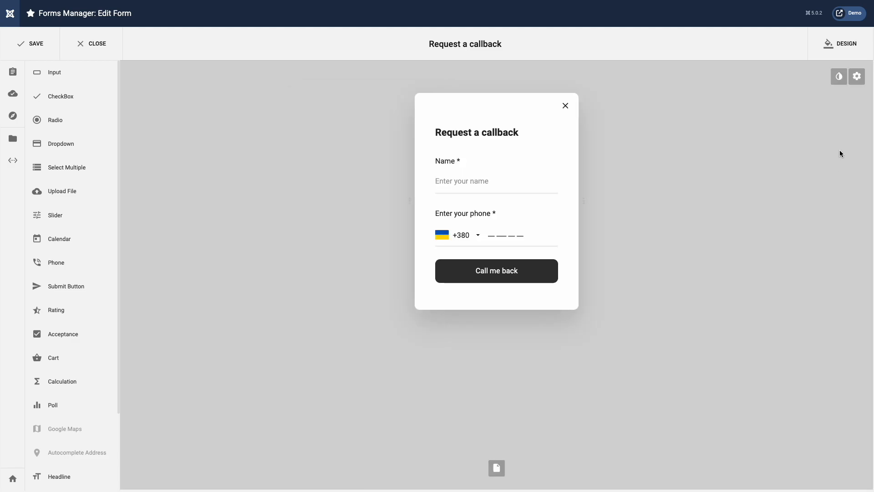
Step: Set the lightbox trigger to Time Delay
left_click(857, 81)
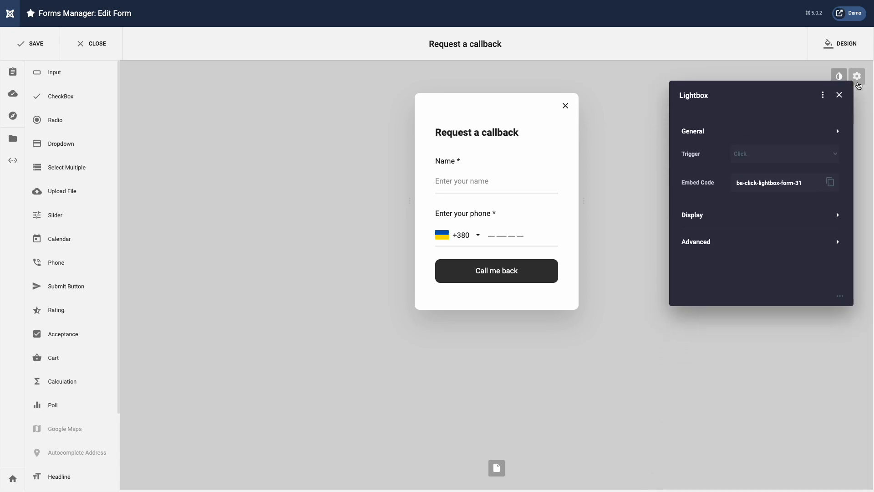
left_click(815, 156)
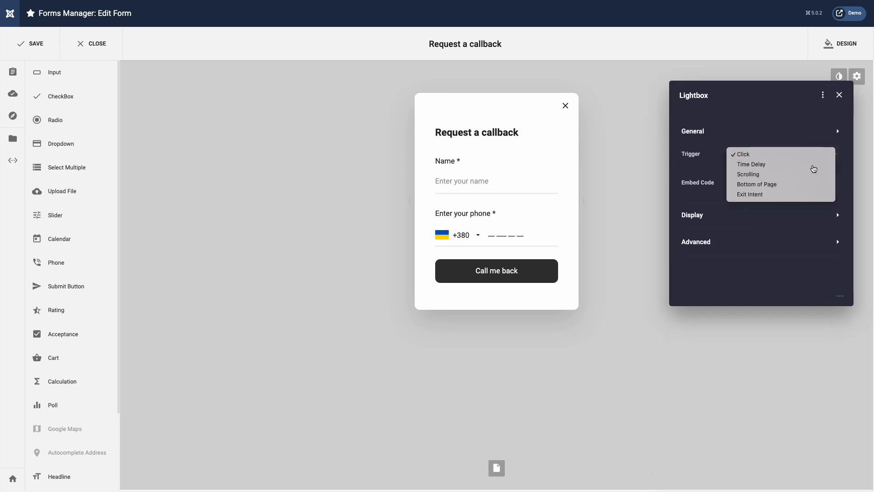
left_click(813, 165)
Step: Display the lightbox in the bottom-right position with the Slide In Bottom animation, and save the form
left_click(801, 242)
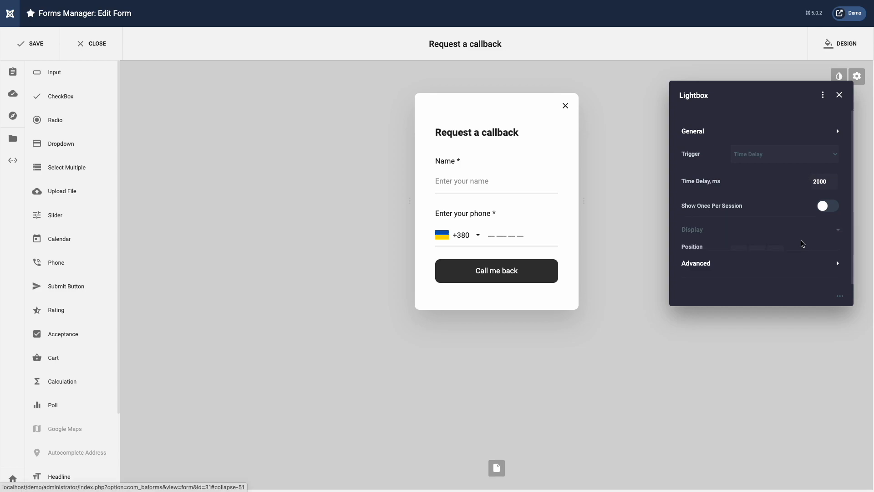
left_click(780, 225)
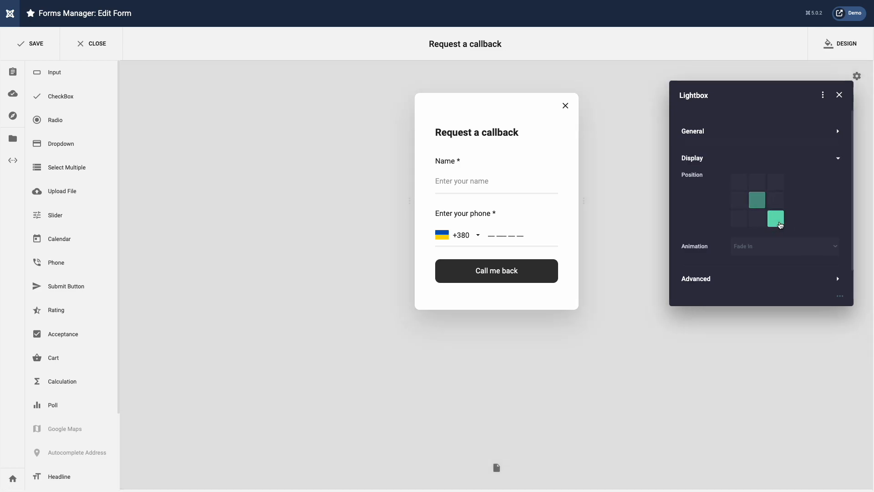
left_click(803, 251)
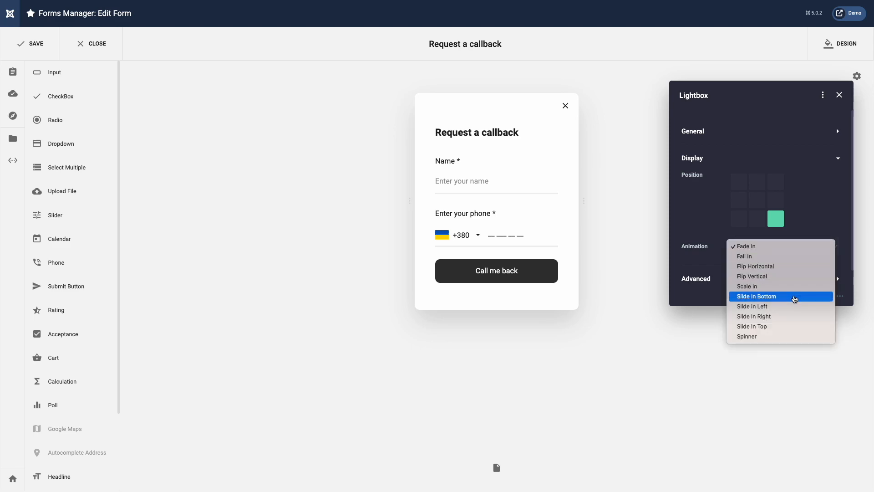
left_click(793, 296)
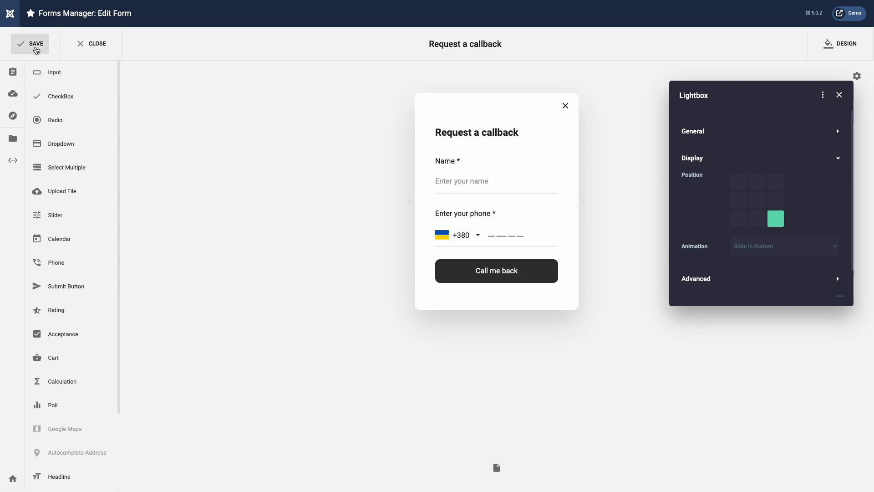
left_click(36, 48)
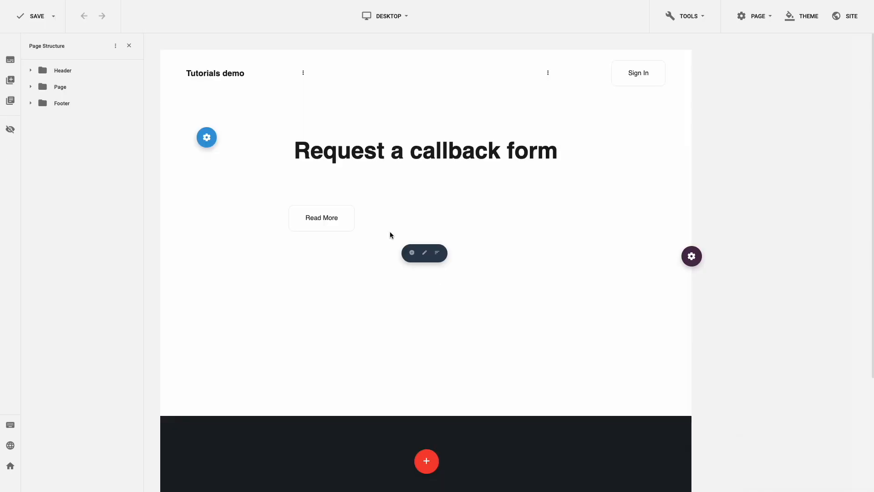
Step: Add a Balbooa Forms plugin with the Request a Callback form to the page column containing the Read More button
left_click(410, 253)
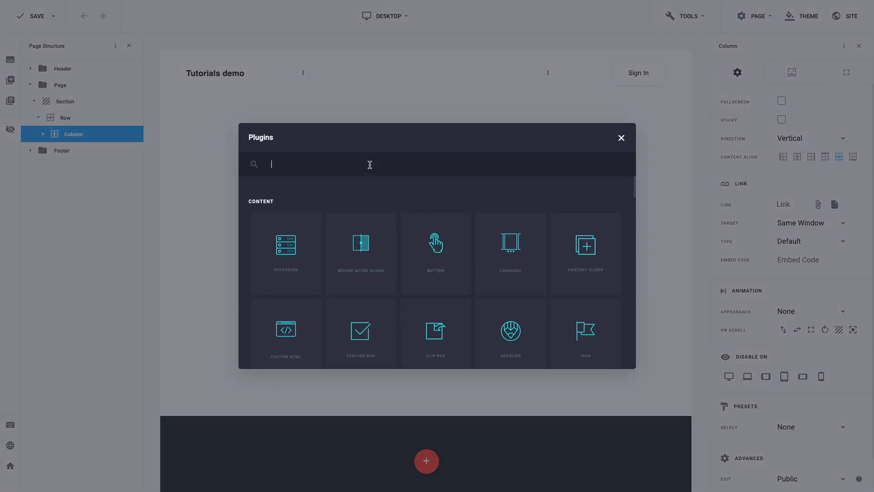
type("forms")
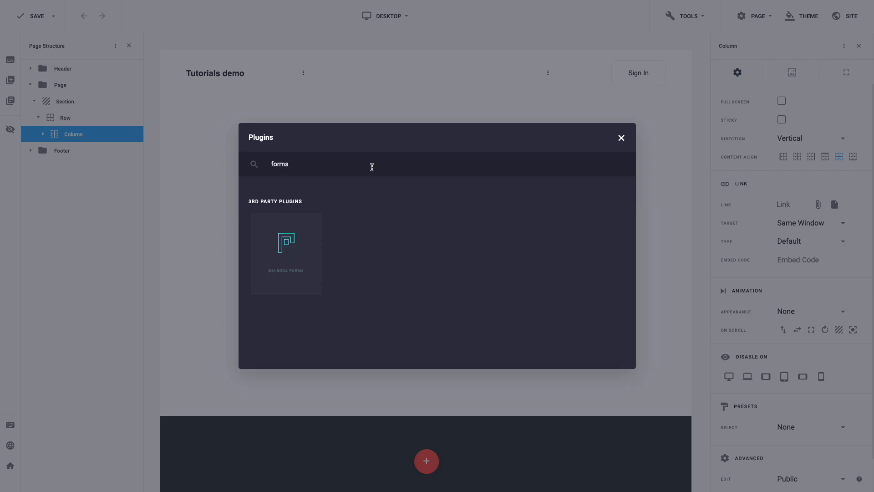
left_click(306, 252)
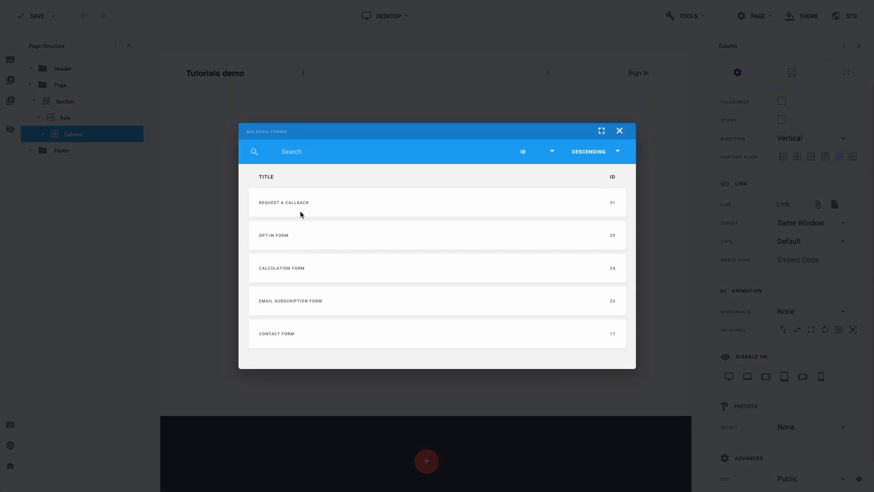
left_click(298, 203)
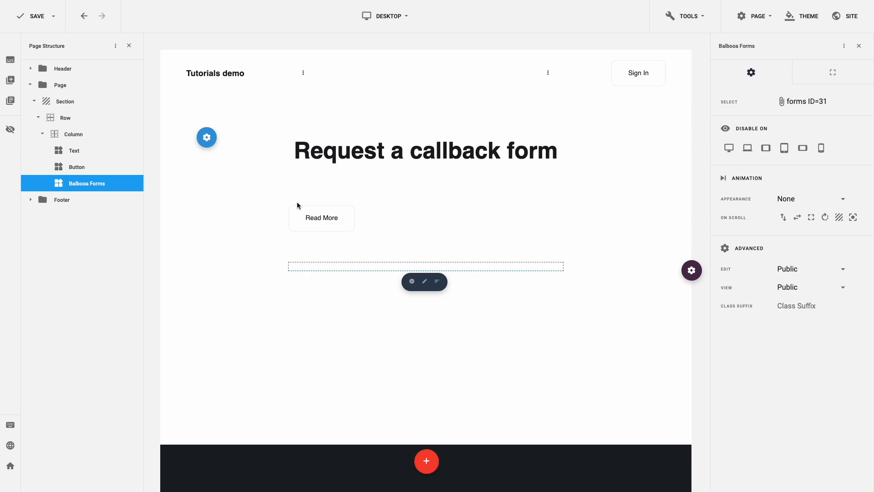
Step: Save the page and open its live preview
left_click(26, 21)
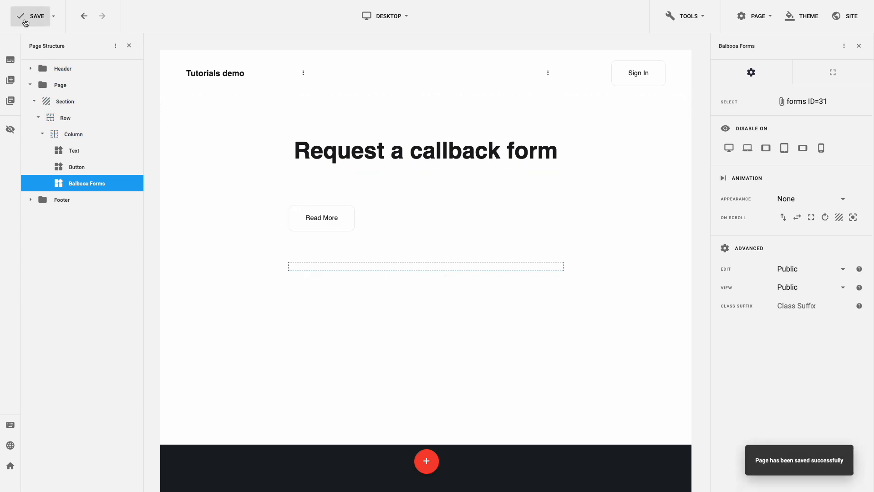
left_click(10, 444)
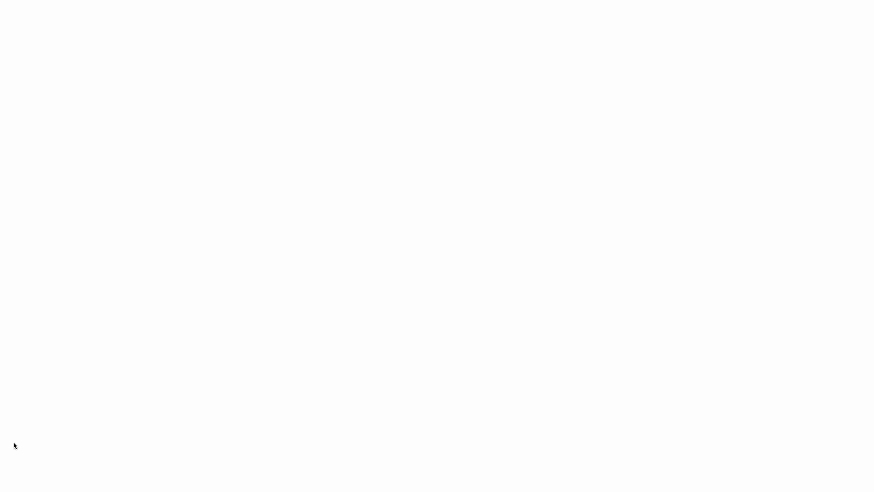